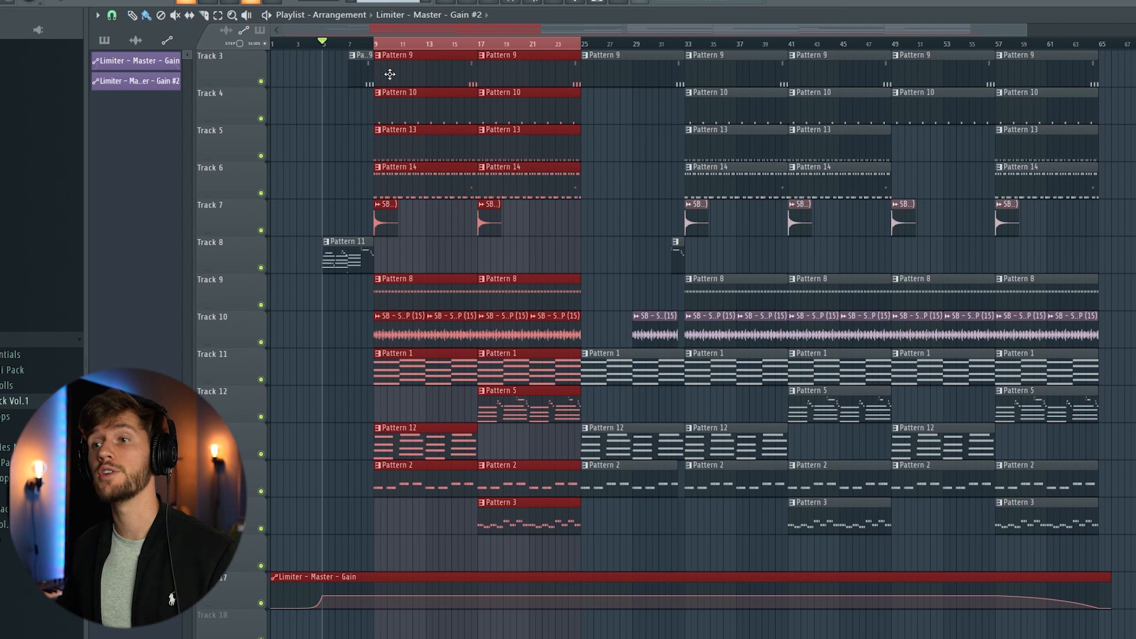
Select the arrangement from bar 9 to bar 25 in the playlist for looped playback and open the mixer
{"action": "left_click", "coordinate": [390, 74]}
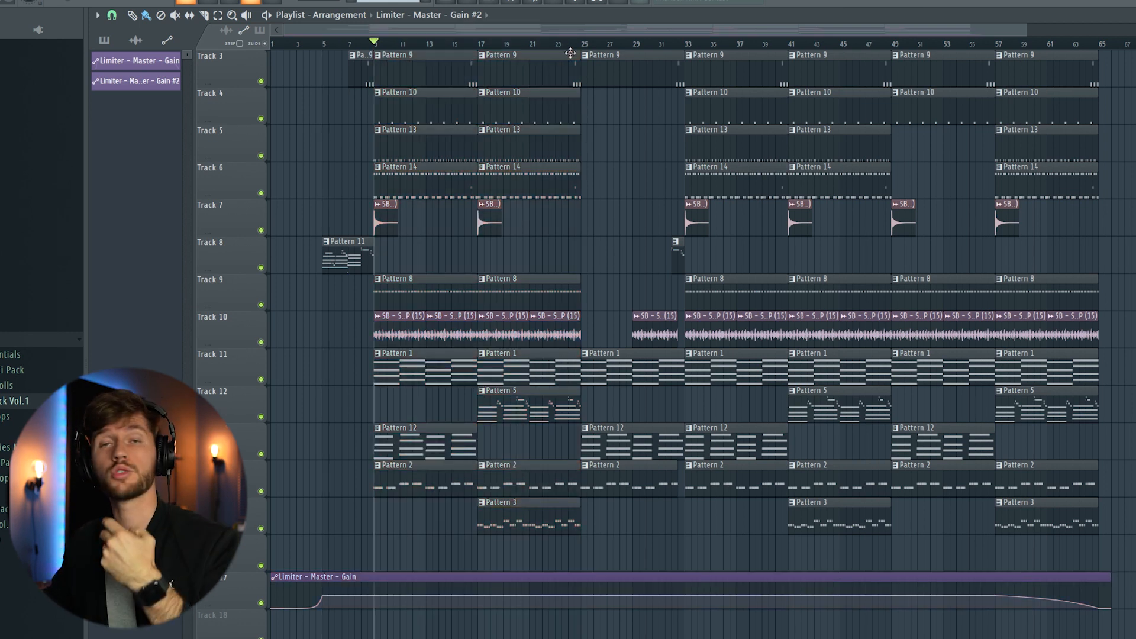
{"action": "left_click_drag", "start_coordinate": [586, 46], "coordinate": [377, 52]}
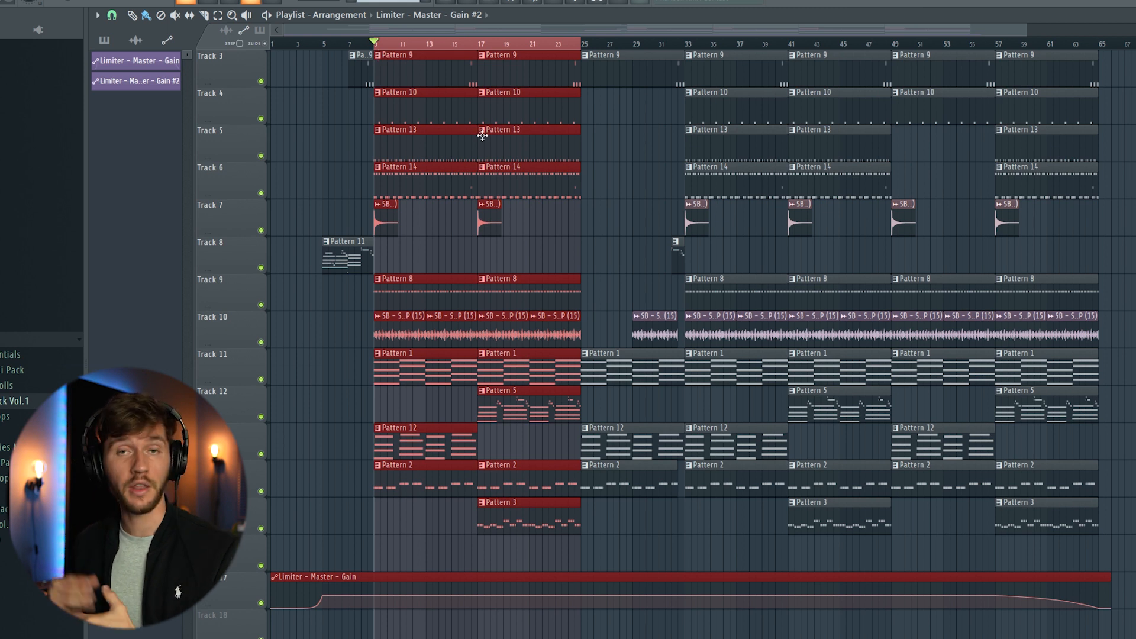
{"action": "key", "text": "F9"}
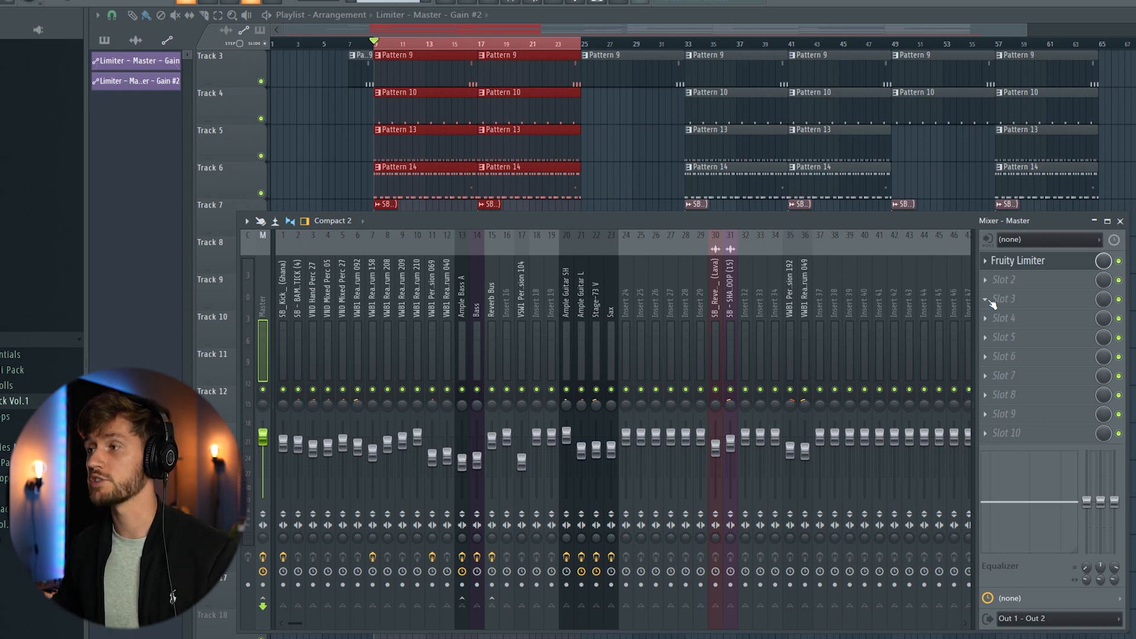
Add Fruity Compressor to slot 3 of the master channel and load its Complete Mix preset
{"action": "left_click", "coordinate": [988, 299]}
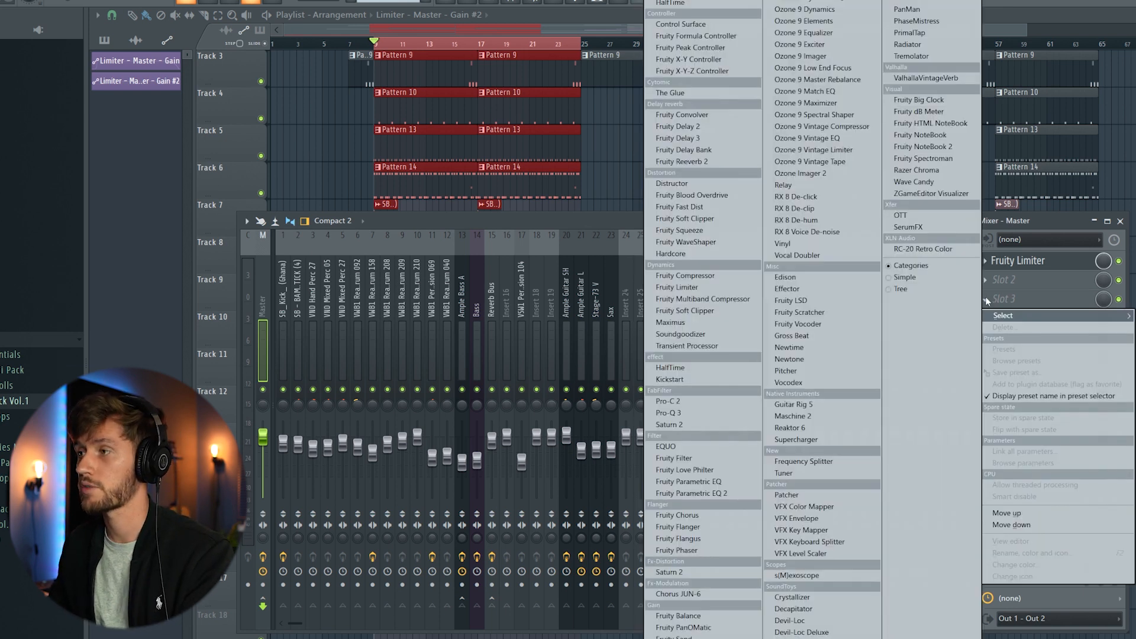
{"action": "left_click", "coordinate": [687, 279]}
{"action": "left_click_drag", "start_coordinate": [413, 173], "coordinate": [457, 251]}
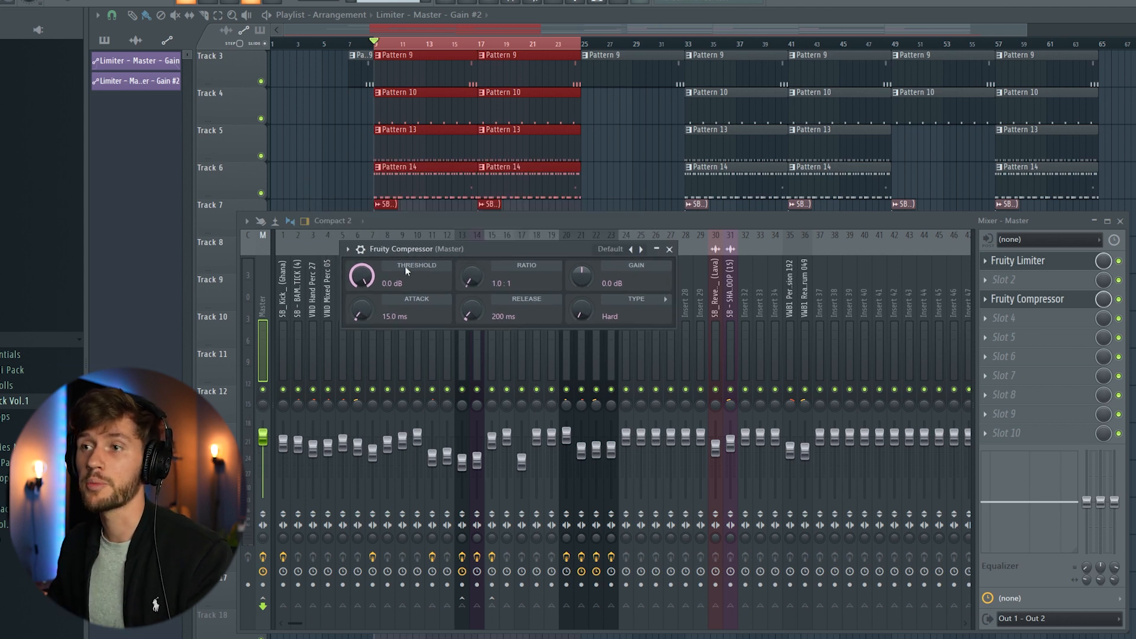
{"action": "left_click", "coordinate": [348, 250]}
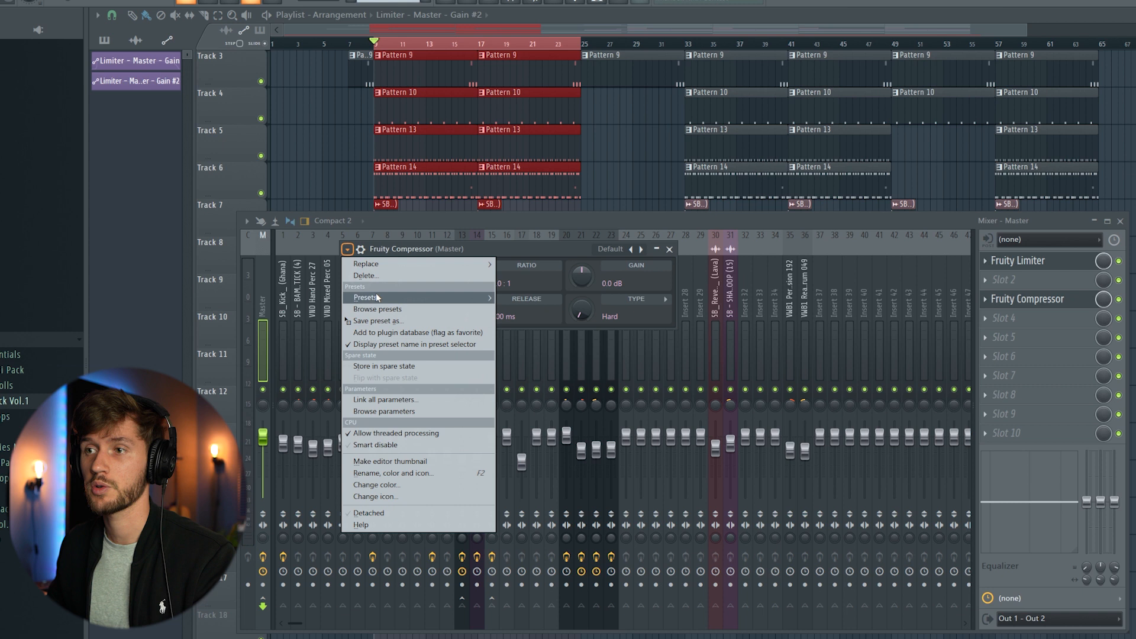
{"action": "mouse_move", "coordinate": [377, 298]}
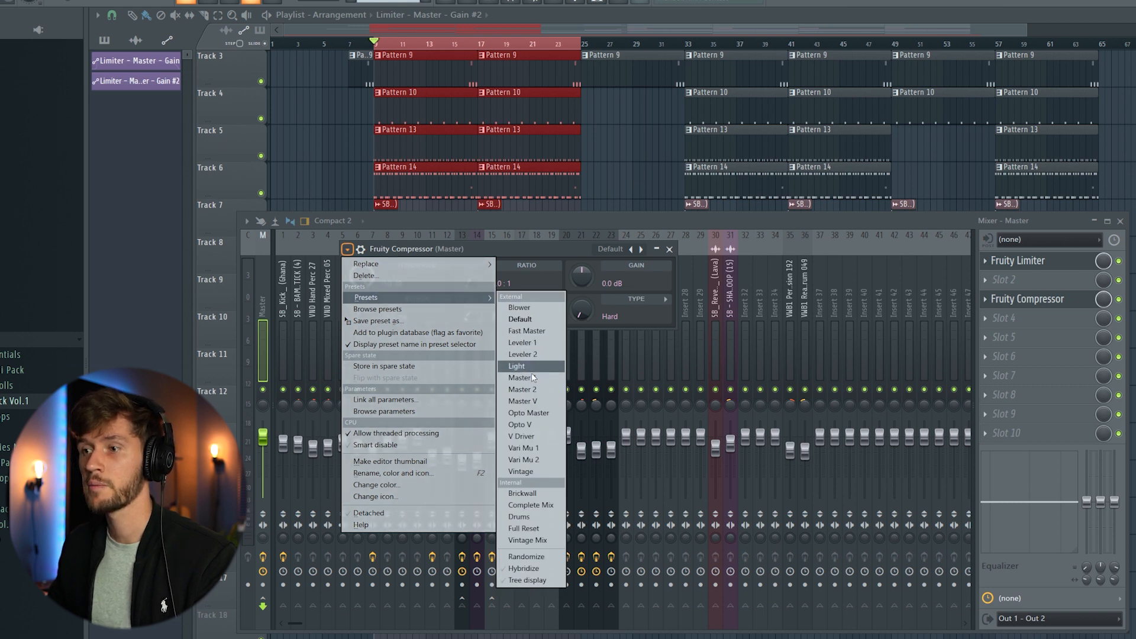
{"action": "left_click", "coordinate": [527, 506]}
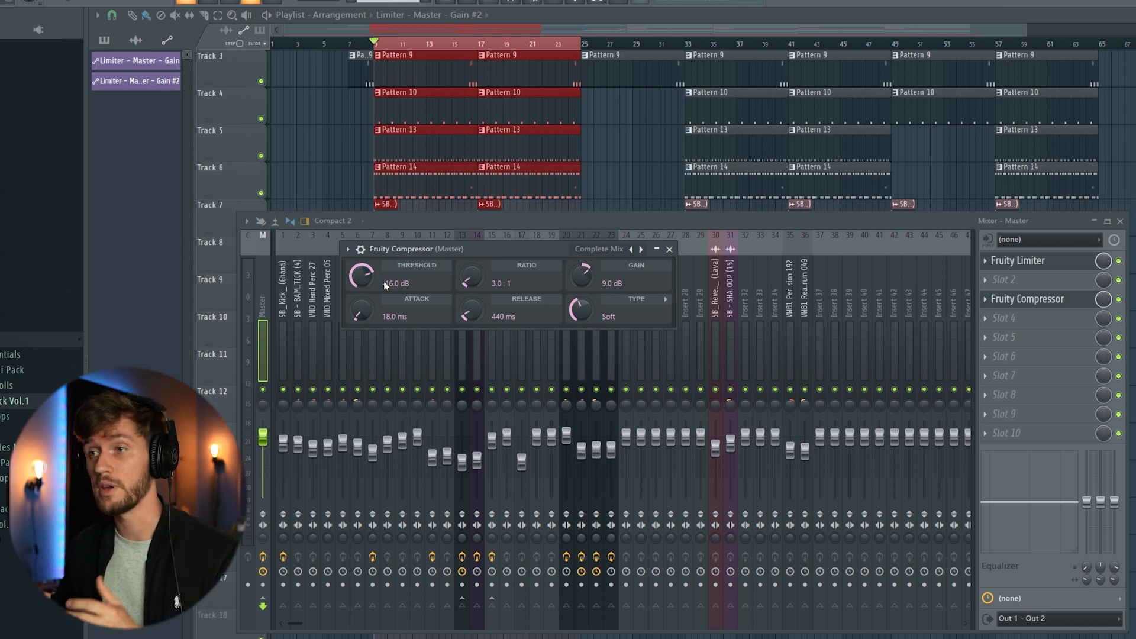
Audition the compressor during playback, raising the threshold to 0 dB and lowering it to -20.2 dB
{"action": "key", "text": "space"}
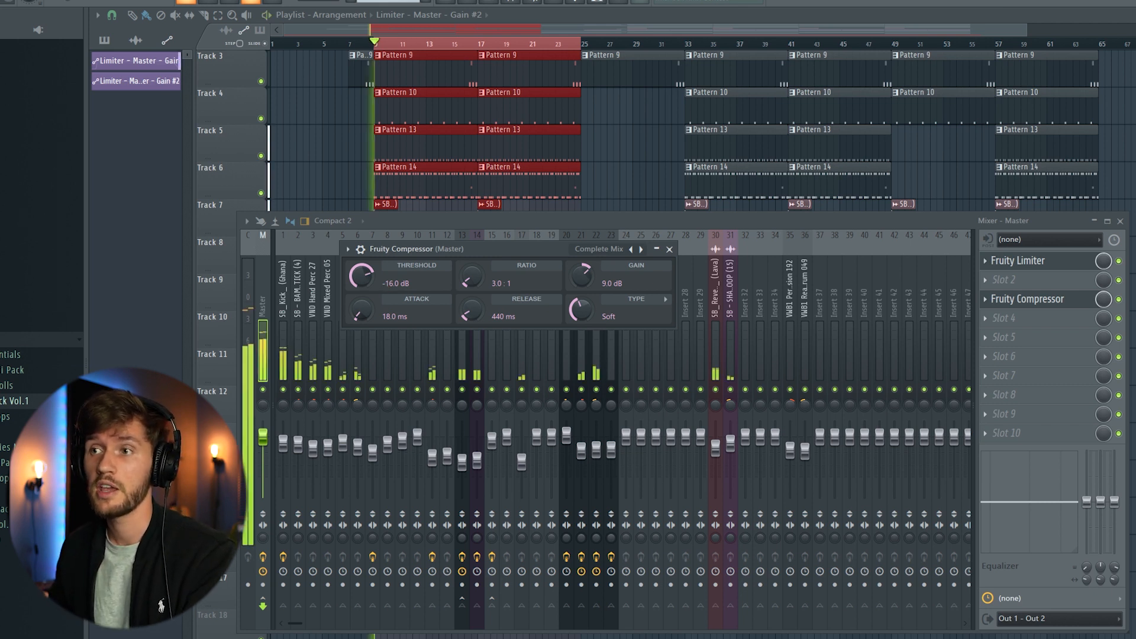
{"action": "left_click_drag", "start_coordinate": [362, 276], "coordinate": [361, 246]}
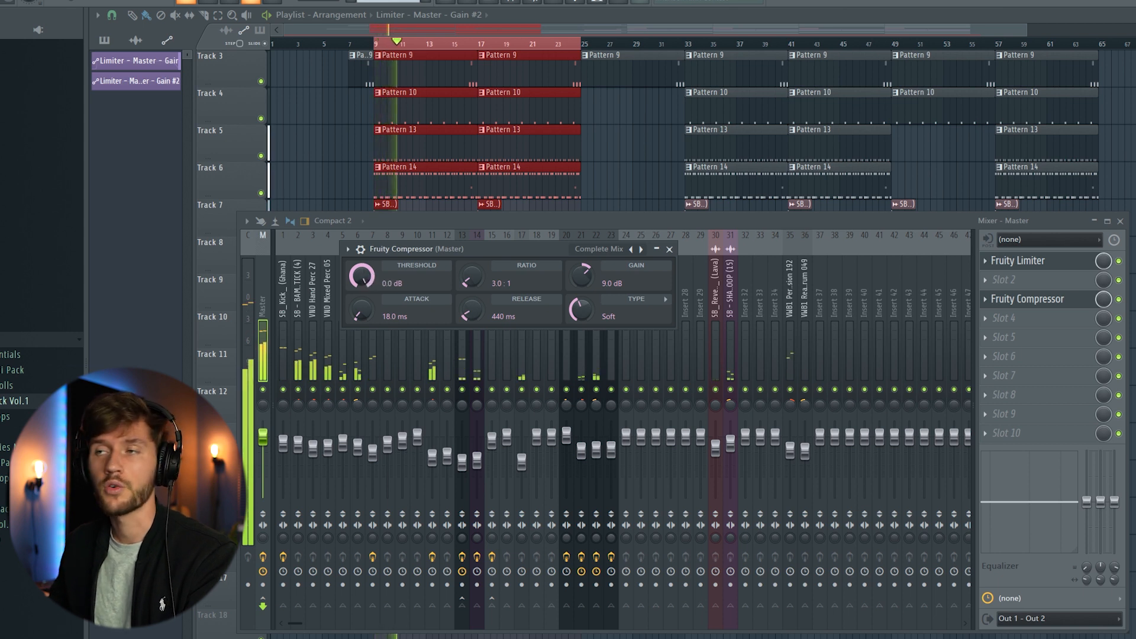
{"action": "left_click_drag", "start_coordinate": [362, 277], "coordinate": [361, 284]}
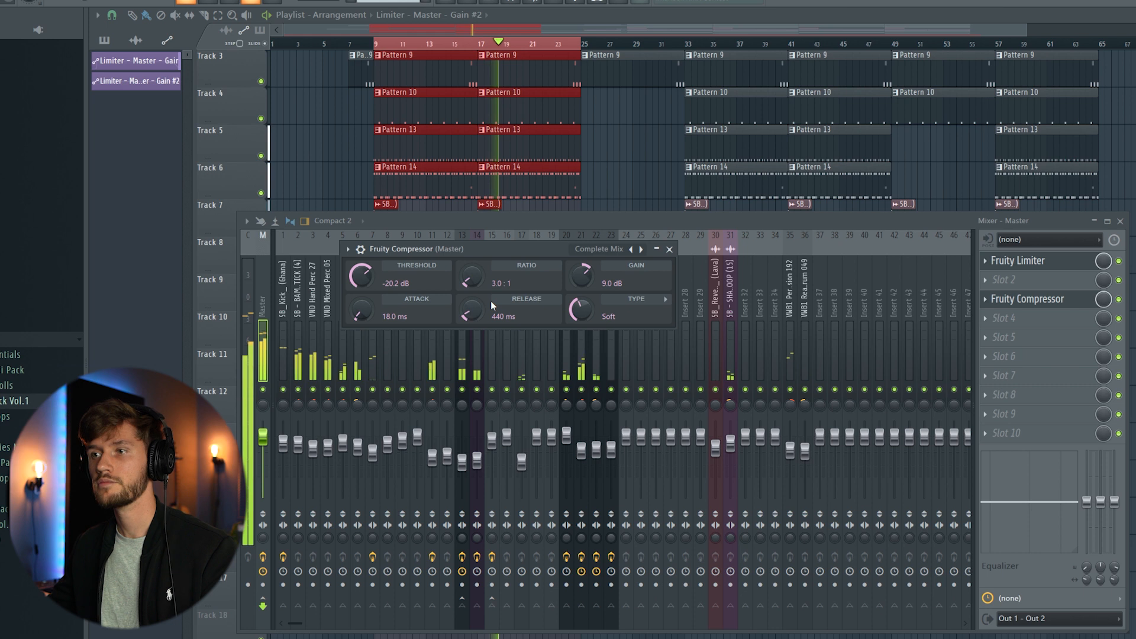
{"action": "key", "text": "space"}
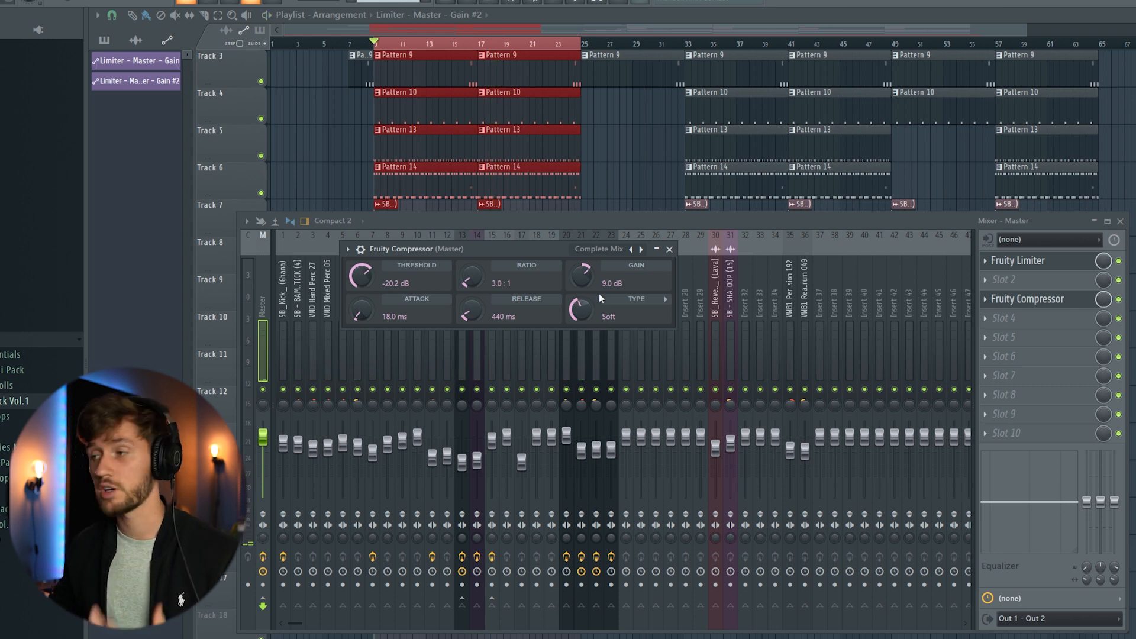
Add s(M)exoscope to slot 10 of the master and arrange its window, the mixer and Fruity Compressor so all are visible
{"action": "left_click", "coordinate": [992, 437]}
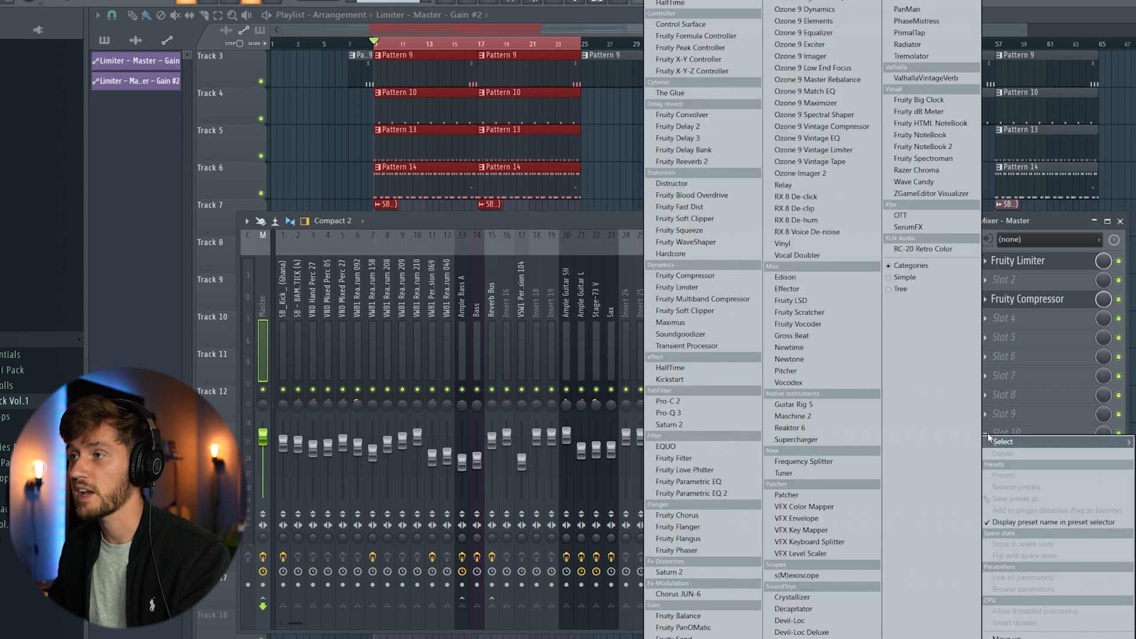
{"action": "left_click", "coordinate": [900, 94]}
{"action": "left_click_drag", "start_coordinate": [899, 94], "coordinate": [892, 63]}
{"action": "left_click_drag", "start_coordinate": [569, 225], "coordinate": [574, 271]}
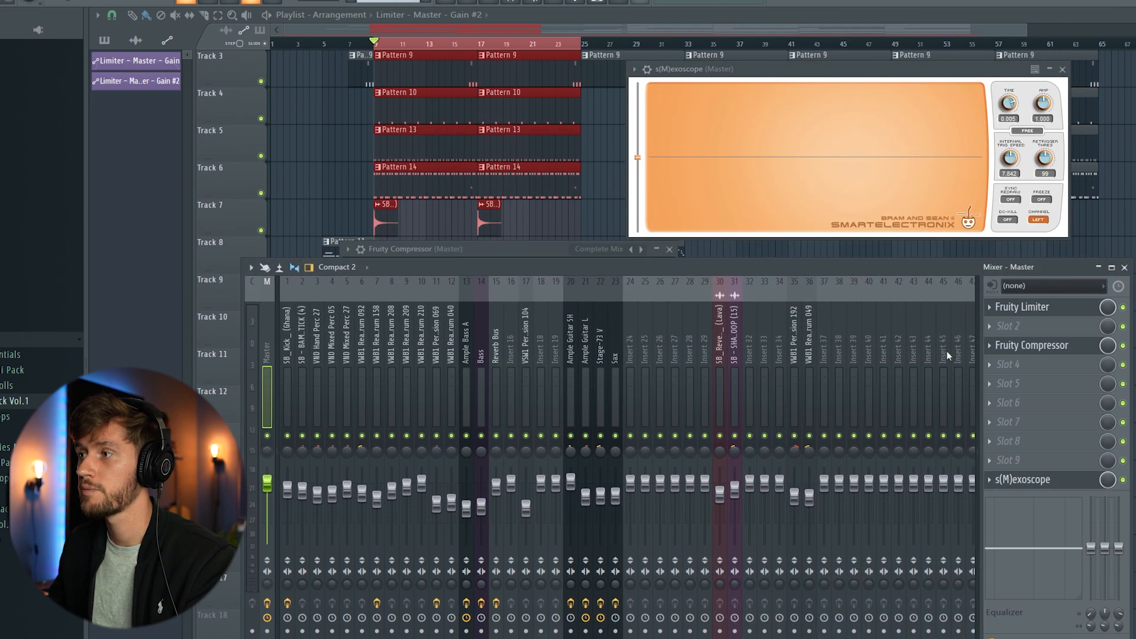
{"action": "left_click", "coordinate": [1052, 348]}
{"action": "left_click_drag", "start_coordinate": [469, 250], "coordinate": [455, 264]}
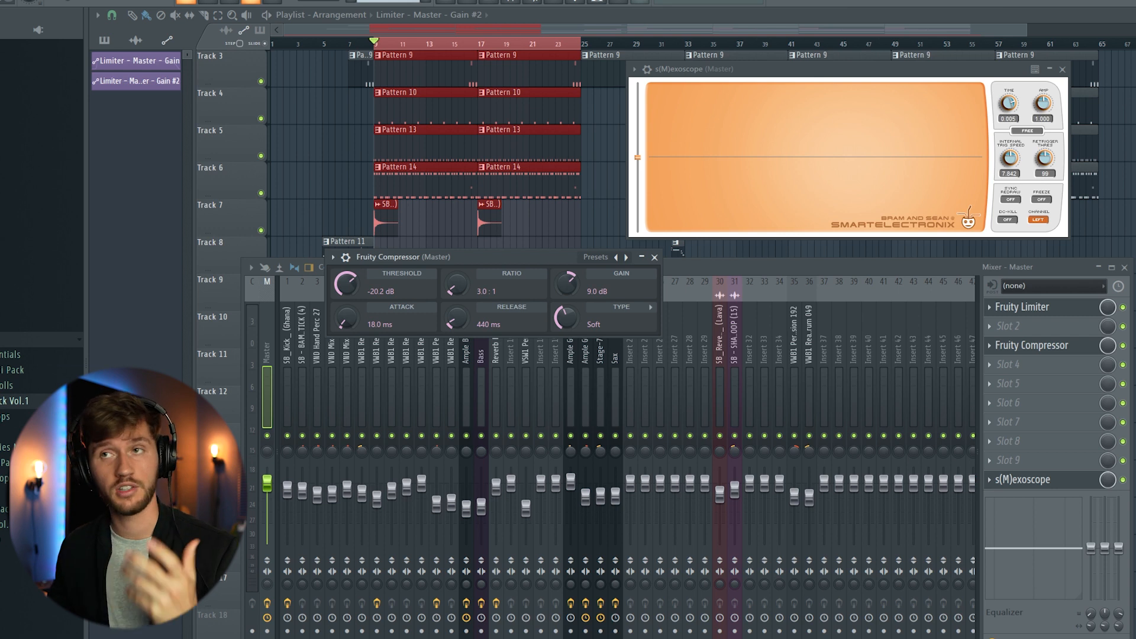
Sweep the compressor's threshold during playback while watching the waveform, and settle it at -19.4 dB
{"action": "key", "text": "space"}
{"action": "left_click_drag", "start_coordinate": [346, 284], "coordinate": [346, 237]}
{"action": "left_click_drag", "start_coordinate": [347, 284], "coordinate": [346, 314]}
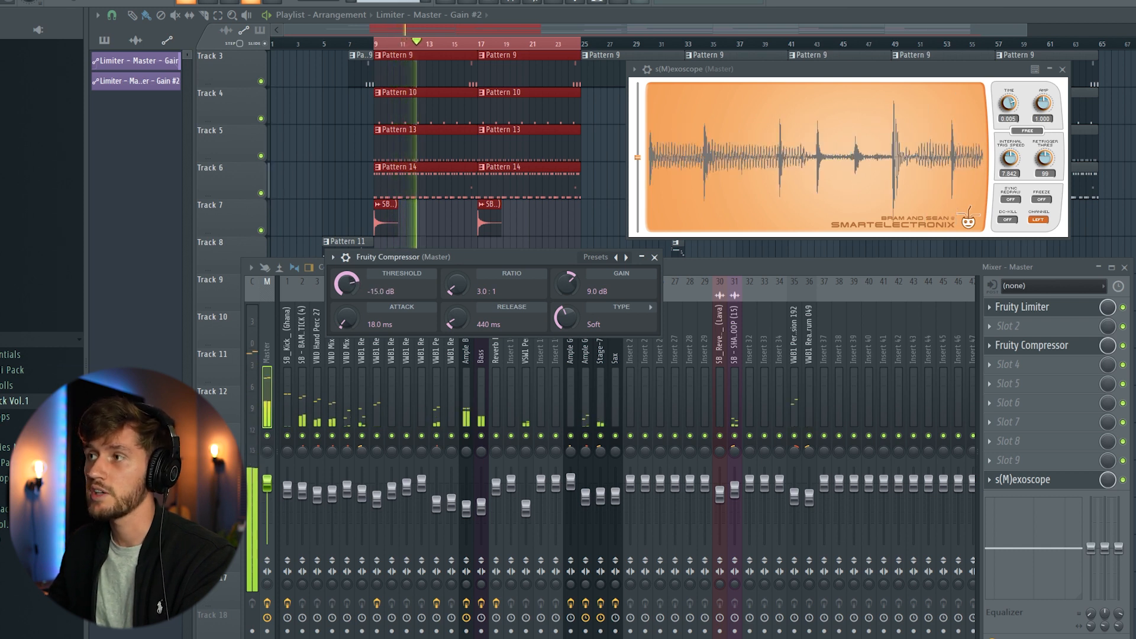
{"action": "left_click_drag", "start_coordinate": [347, 284], "coordinate": [346, 302]}
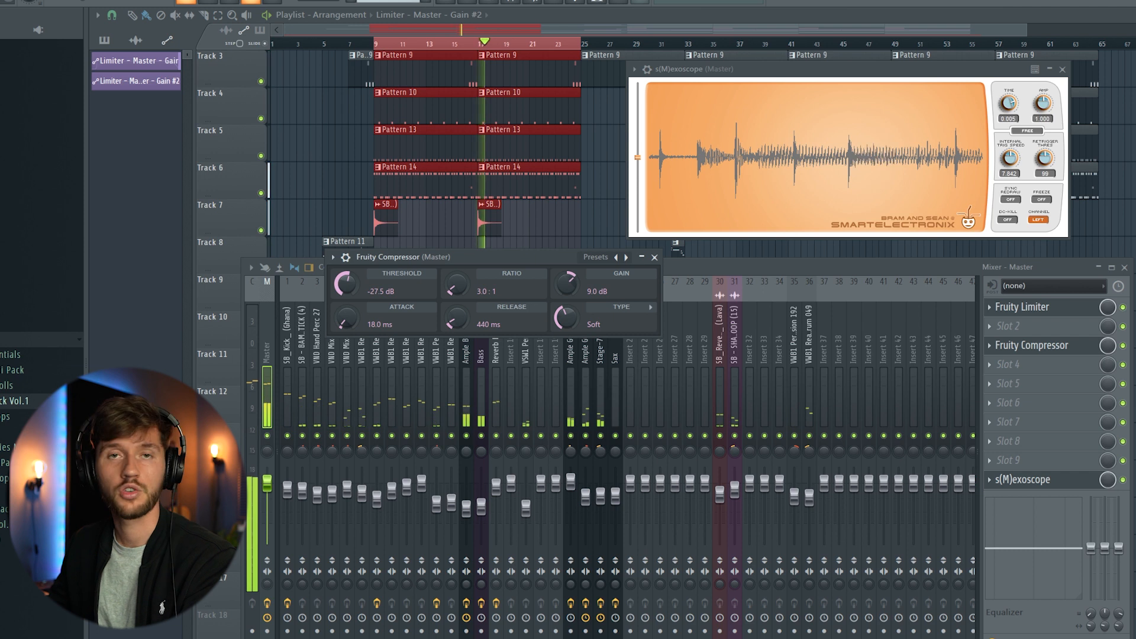
{"action": "left_click_drag", "start_coordinate": [346, 285], "coordinate": [347, 282]}
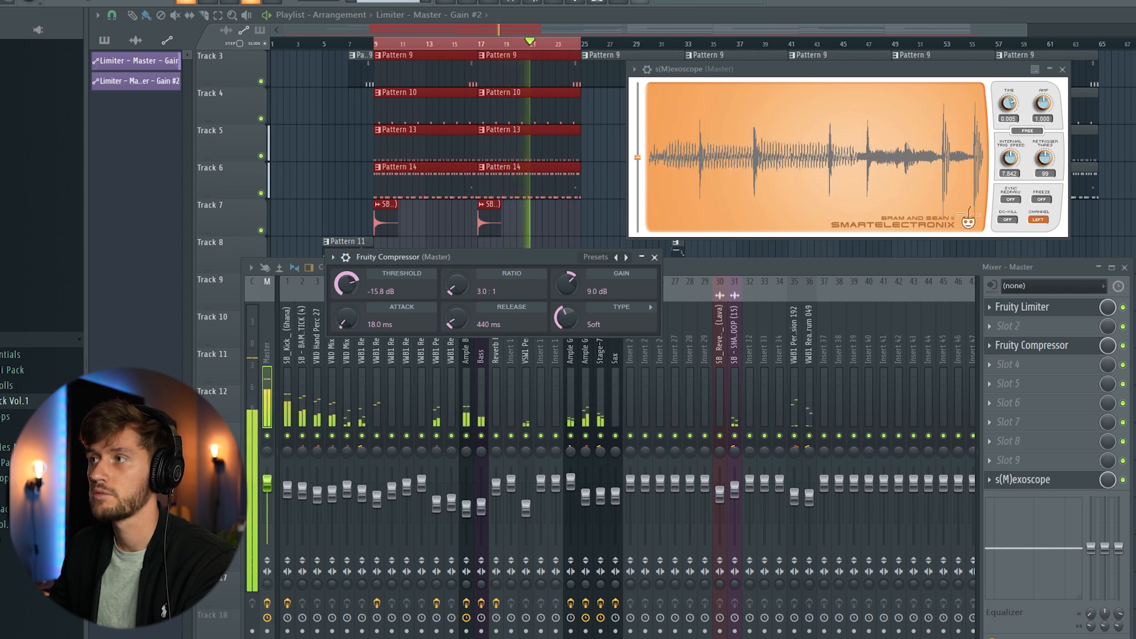
{"action": "left_click_drag", "start_coordinate": [346, 284], "coordinate": [346, 289]}
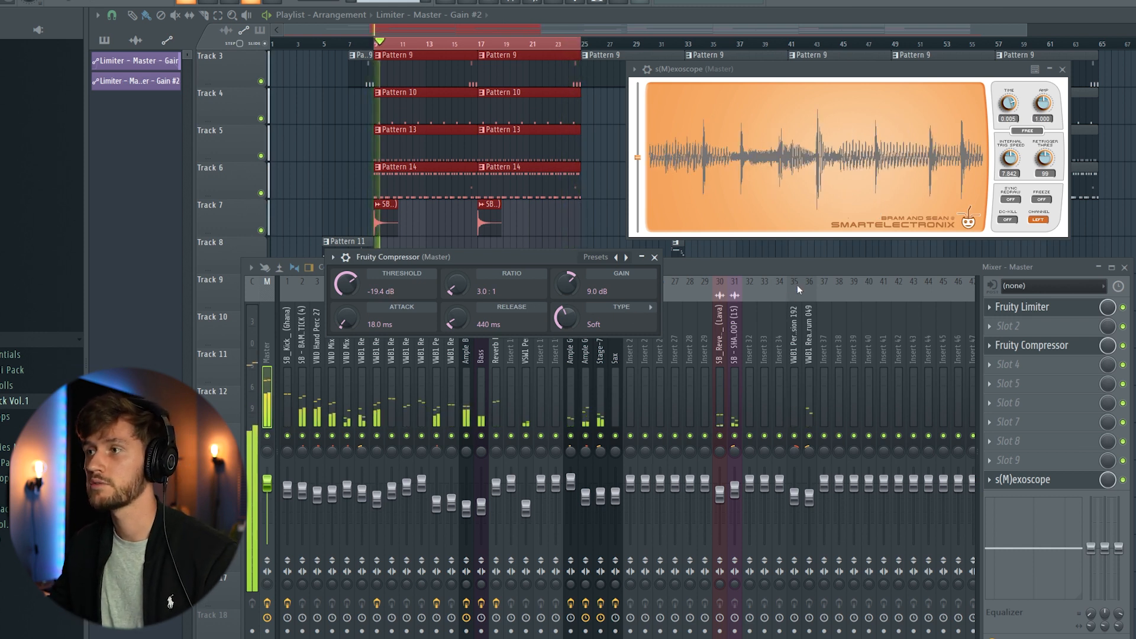
{"action": "key", "text": "space"}
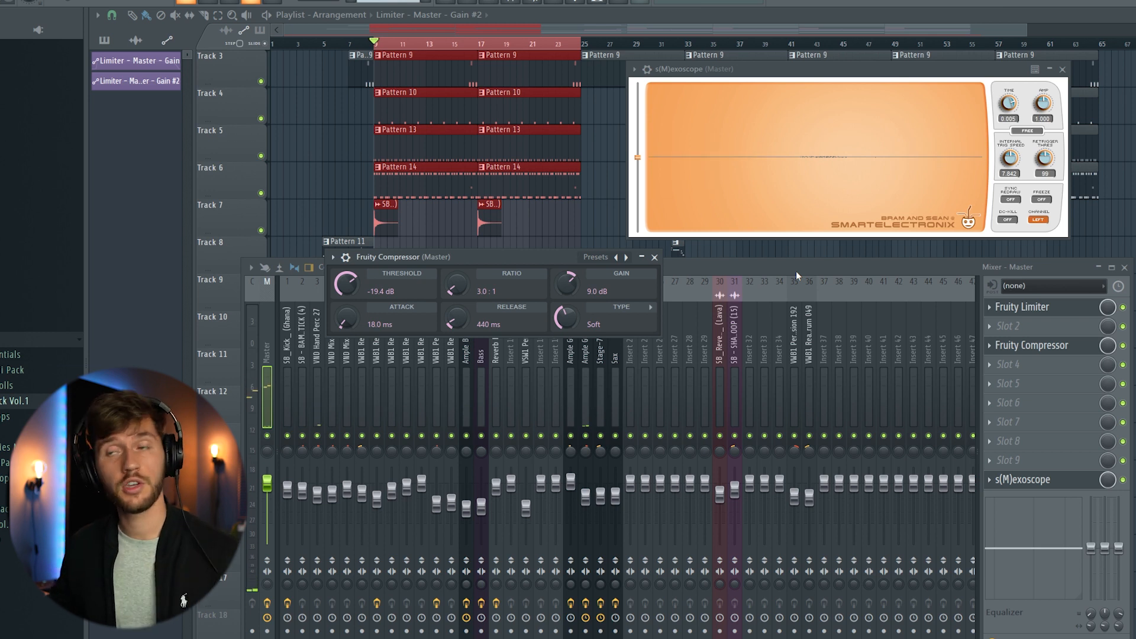
Add Fruity Soft Clipper to slot 4 of the master and lower its threshold while auditioning the loop
{"action": "left_click", "coordinate": [994, 367]}
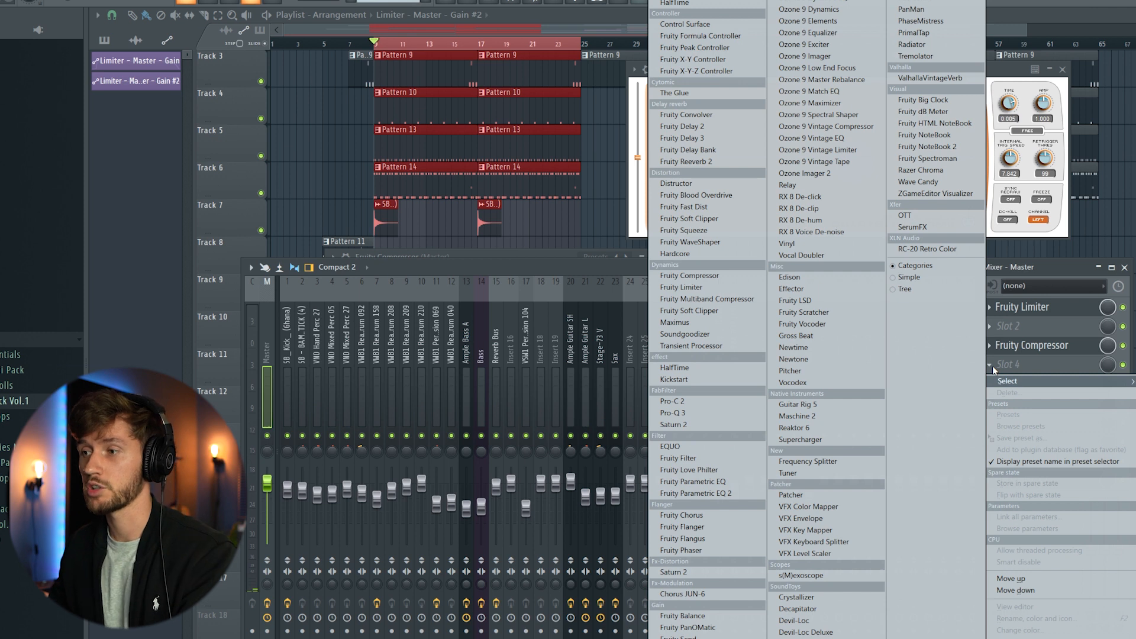
{"action": "left_click", "coordinate": [690, 311]}
{"action": "key", "text": "space"}
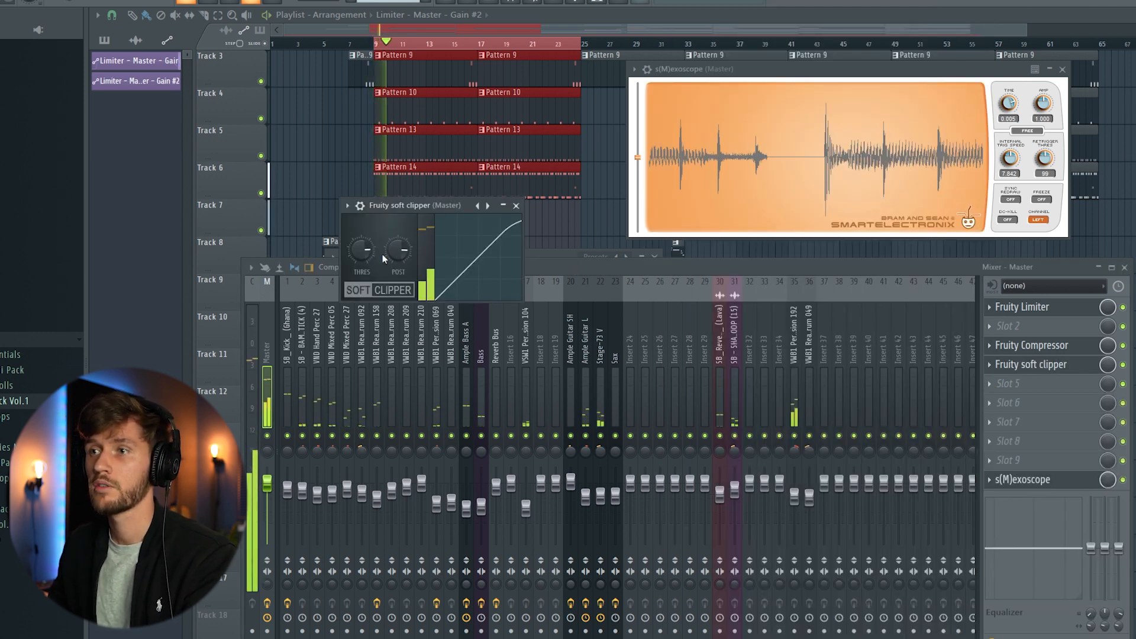
{"action": "left_click_drag", "start_coordinate": [386, 254], "coordinate": [386, 267]}
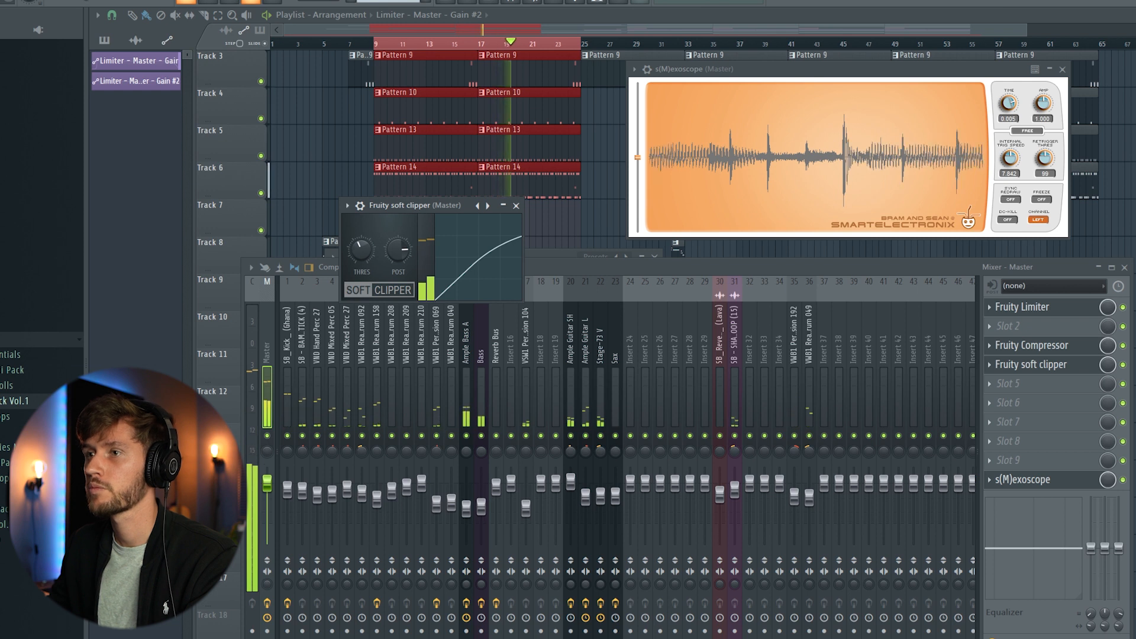
{"action": "left_click", "coordinate": [647, 269]}
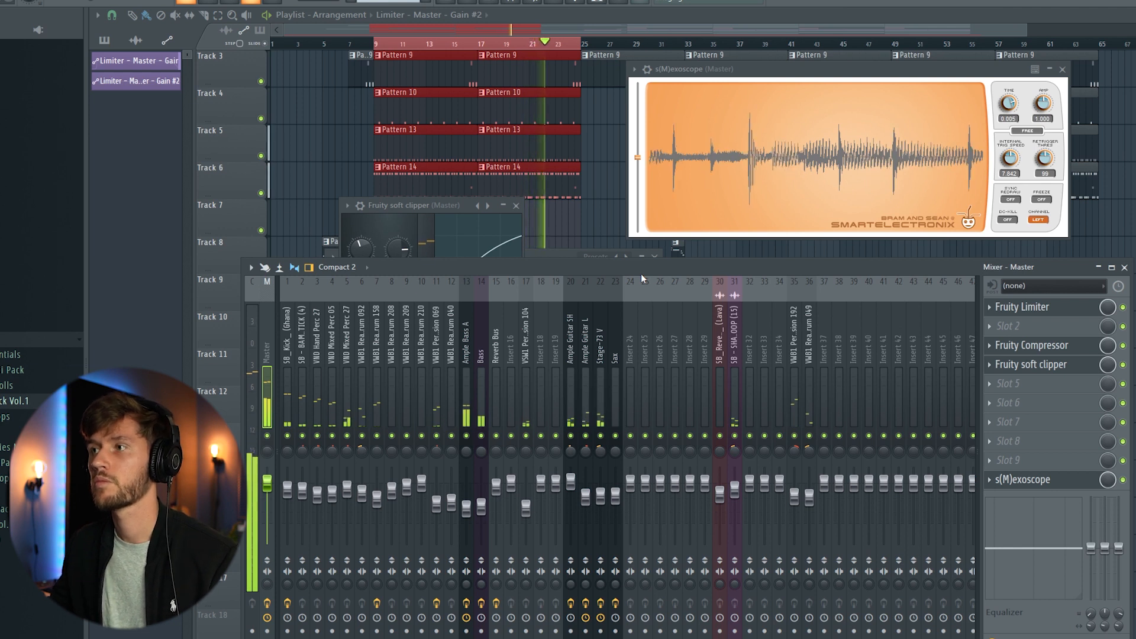
{"action": "key", "text": "space"}
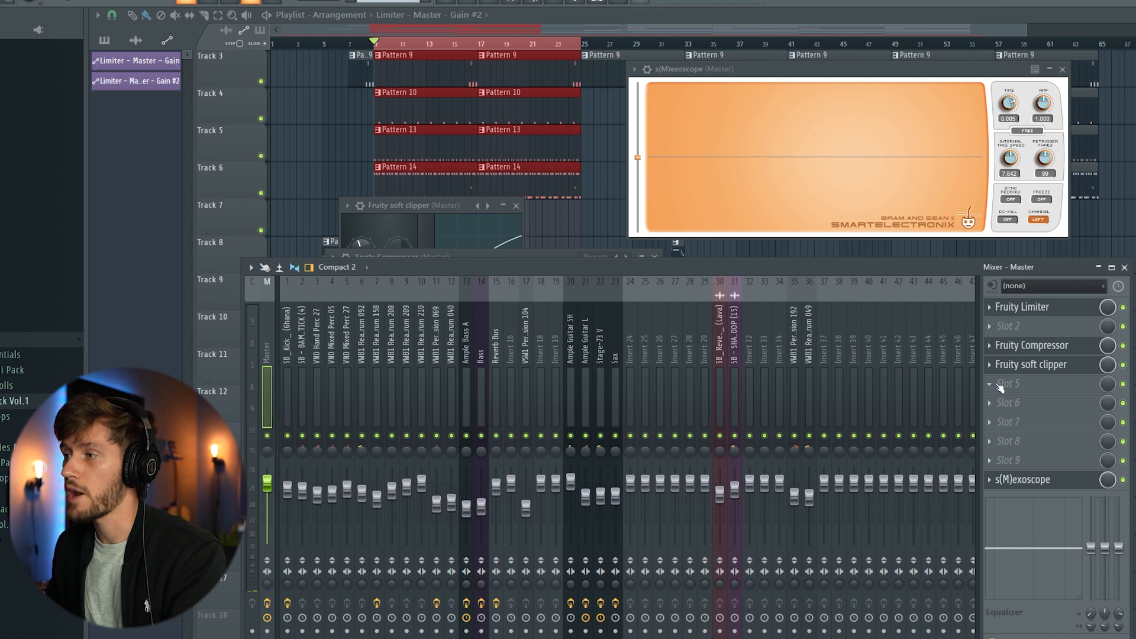
Add a Fruity Limiter to slot 5 of the master, lower its ceiling and adjust its attack during playback
{"action": "left_click", "coordinate": [999, 386]}
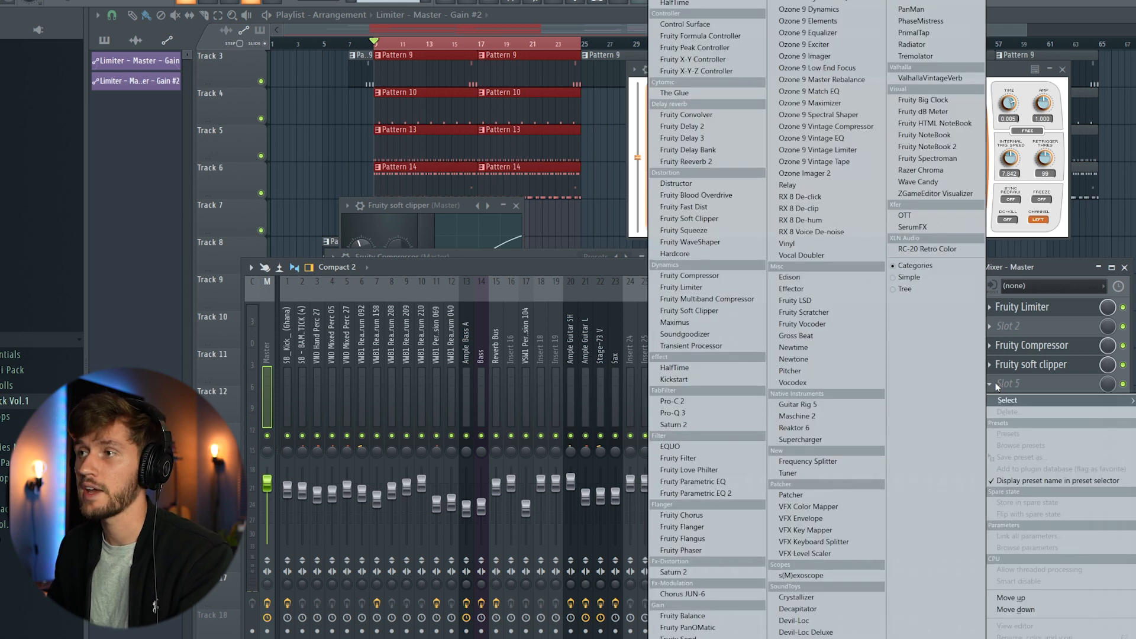
{"action": "left_click", "coordinate": [682, 287]}
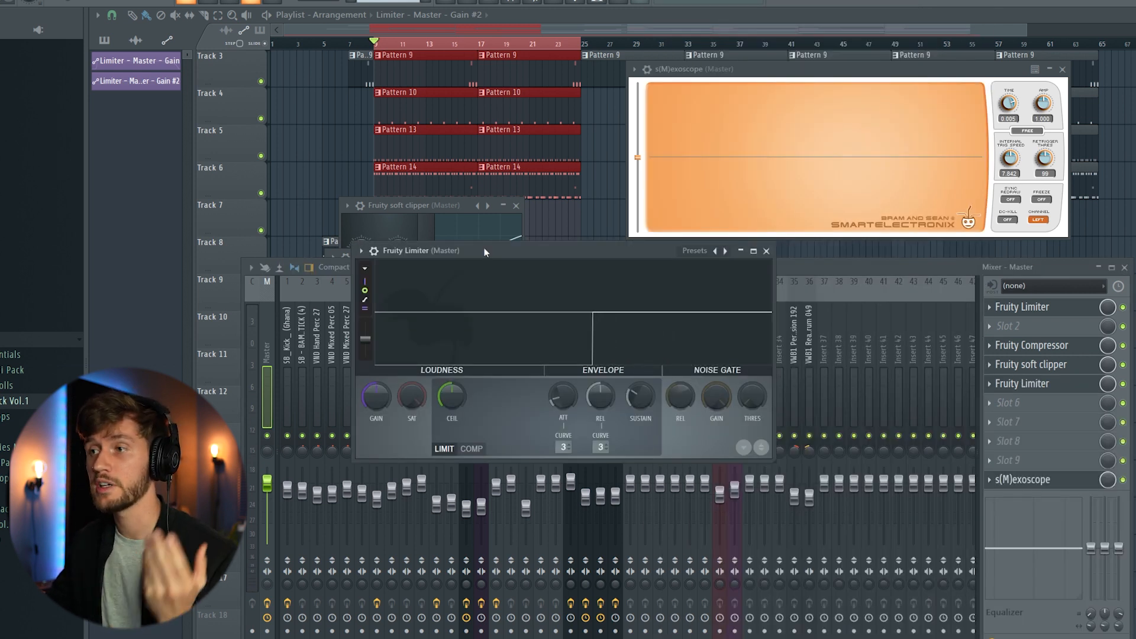
{"action": "key", "text": "space"}
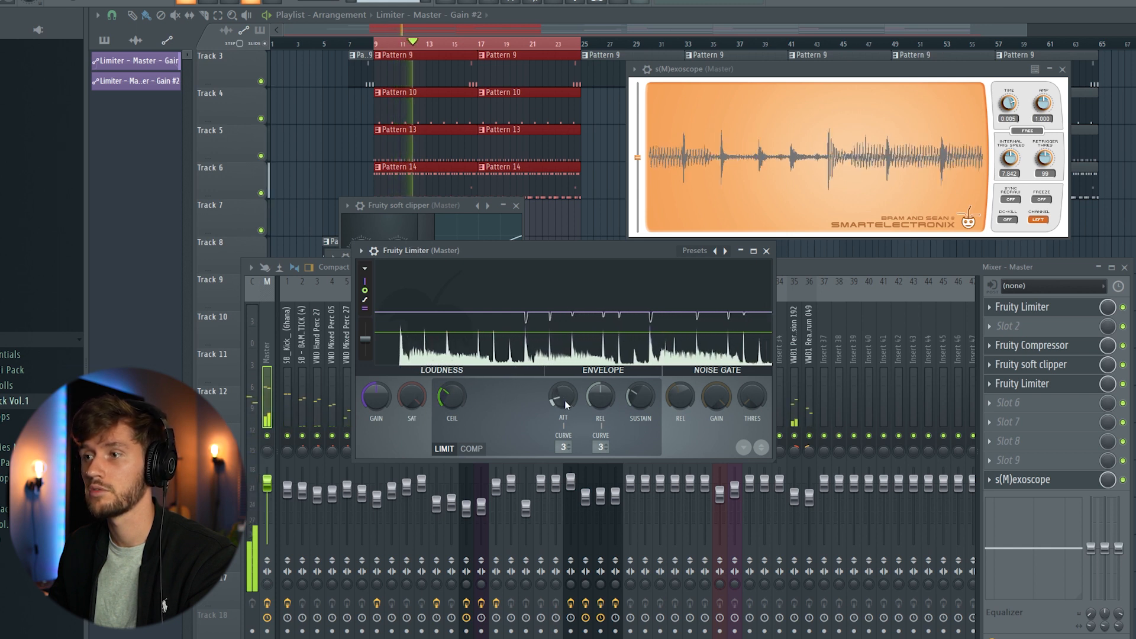
{"action": "left_click_drag", "start_coordinate": [566, 399], "coordinate": [566, 397]}
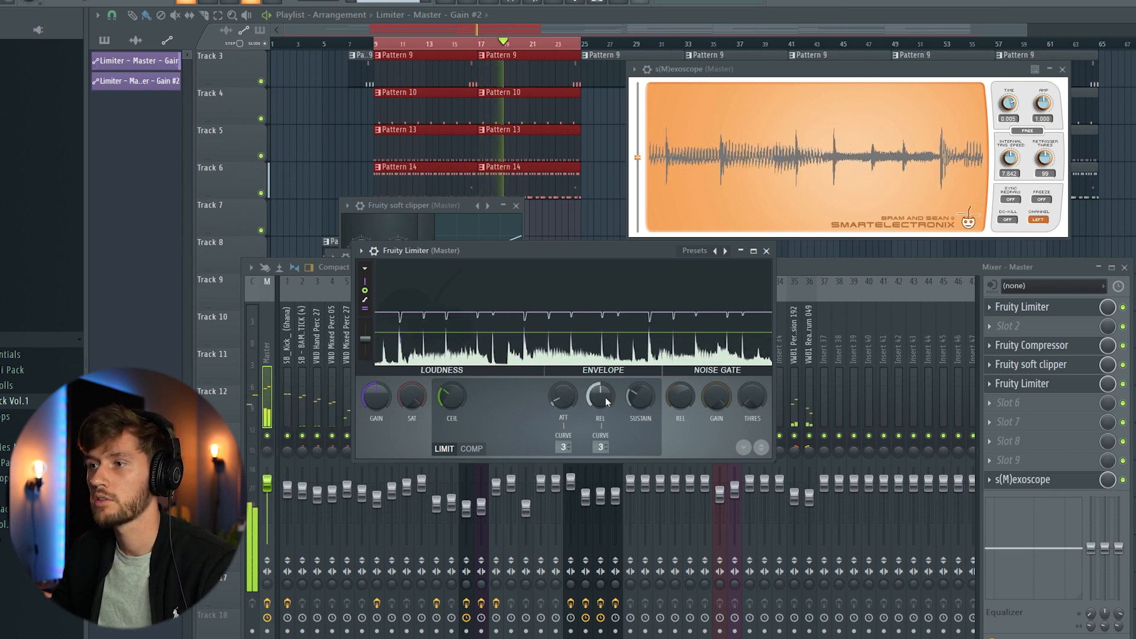
Compare long and short release settings on the new limiter, keep a shorter release and audition the loop
{"action": "left_click_drag", "start_coordinate": [605, 393], "coordinate": [604, 411]}
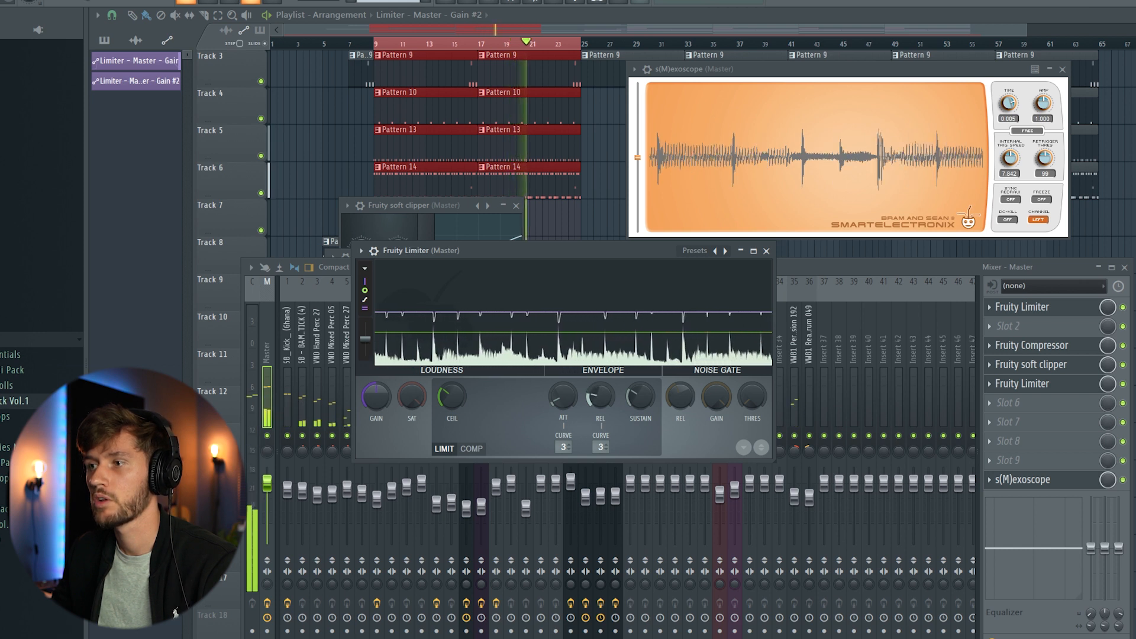
{"action": "left_click_drag", "start_coordinate": [602, 396], "coordinate": [601, 347]}
{"action": "left_click_drag", "start_coordinate": [601, 396], "coordinate": [601, 444]}
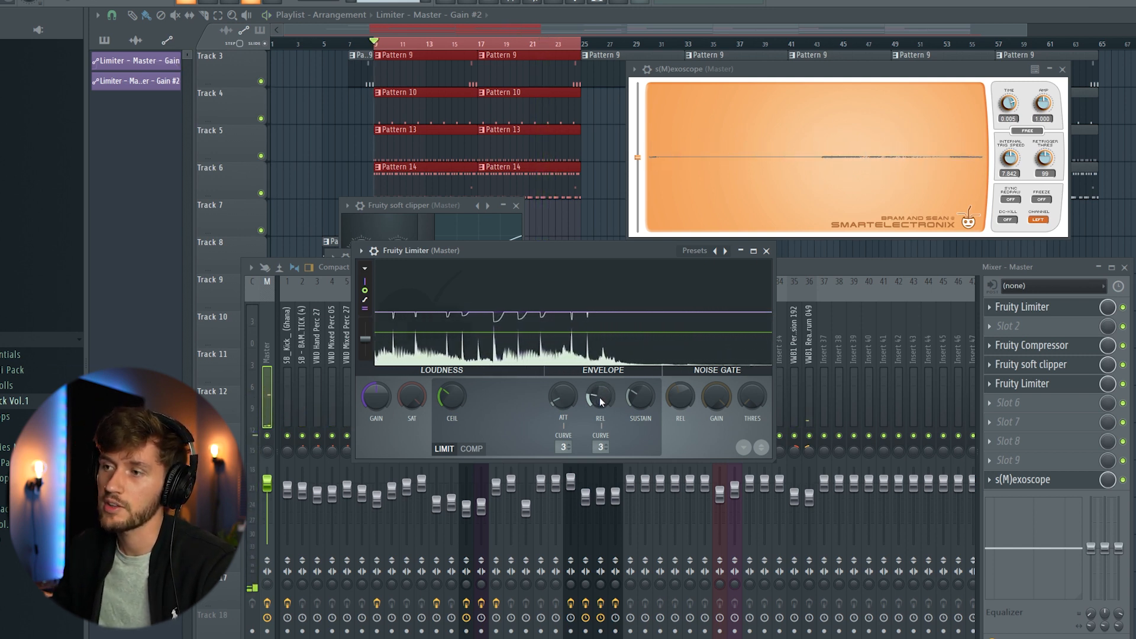
{"action": "key", "text": "space"}
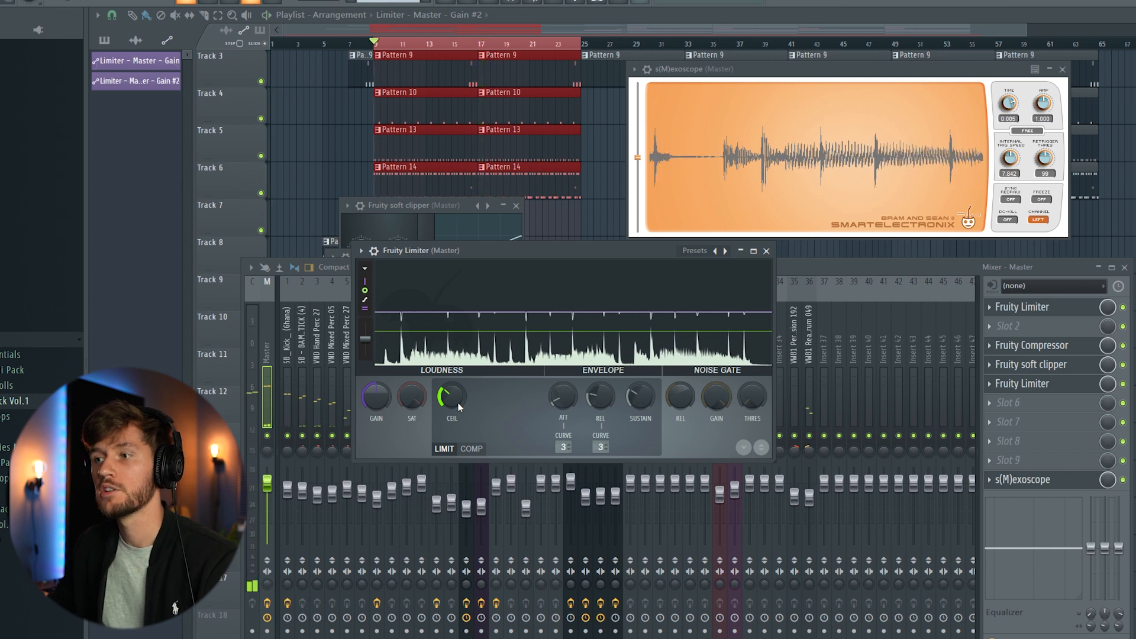
{"action": "key", "text": "space"}
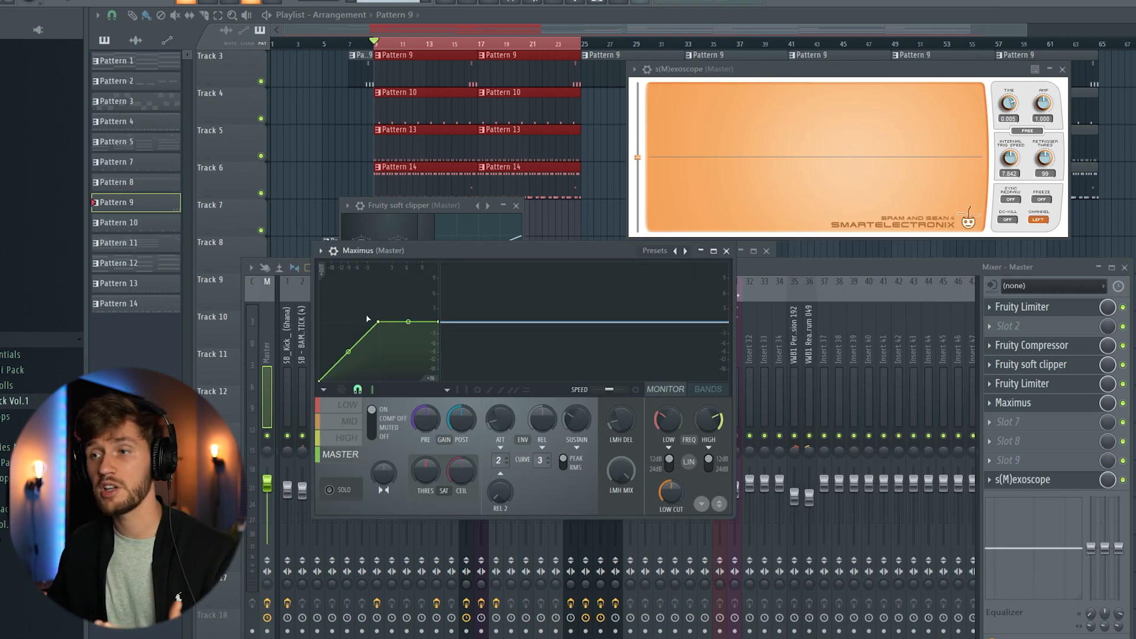
Load the Clear master mastering preset in Maximus on the master channel
{"action": "left_click", "coordinate": [320, 250]}
{"action": "mouse_move", "coordinate": [391, 299]}
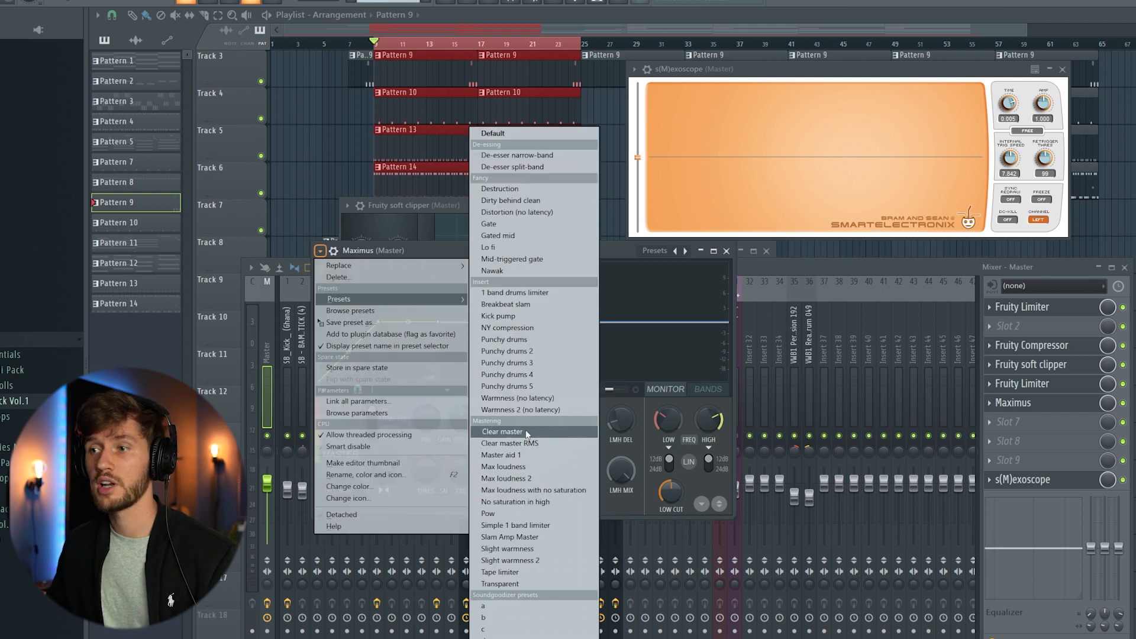
{"action": "left_click", "coordinate": [527, 433]}
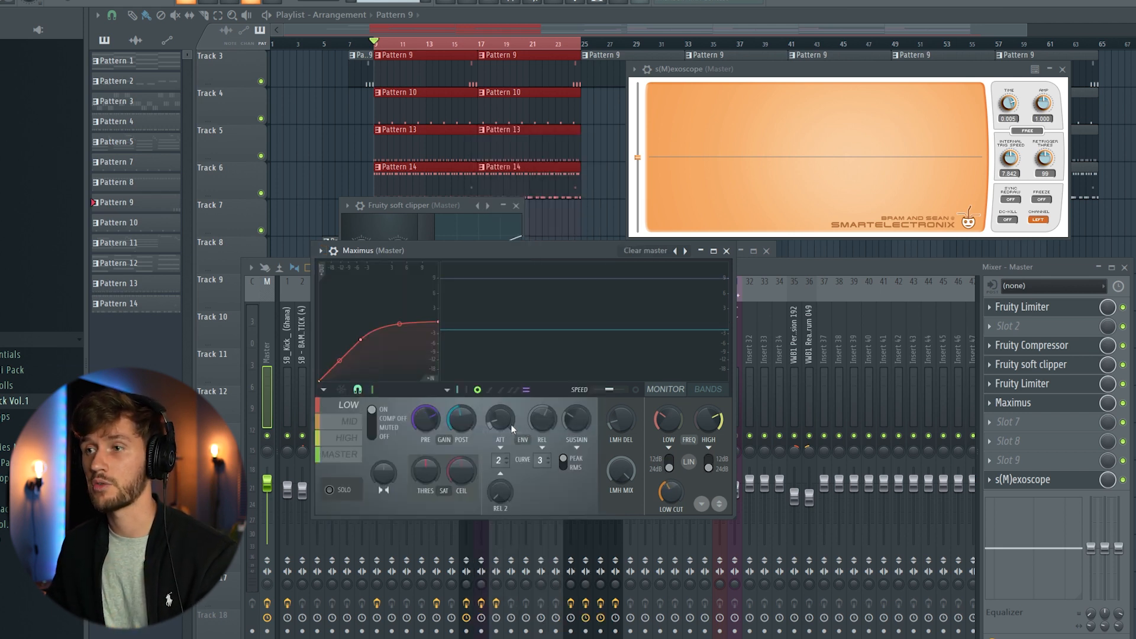
Audition the loop through the Clear master preset, reposition the Maximus window and display its master band settings
{"action": "key", "text": "space"}
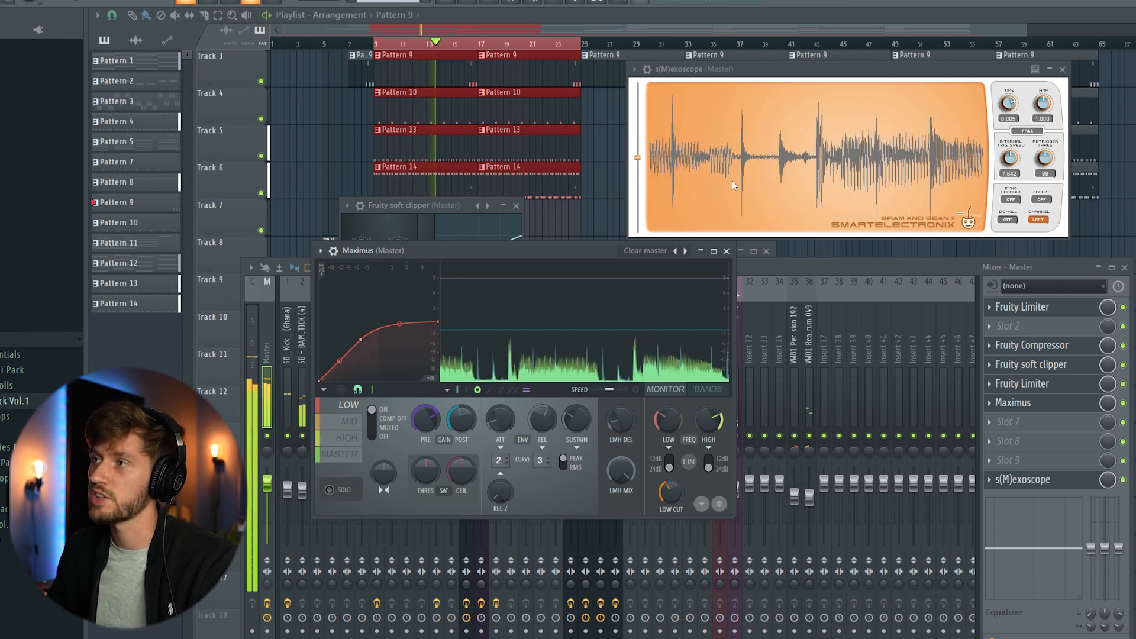
{"action": "left_click_drag", "start_coordinate": [496, 259], "coordinate": [510, 296]}
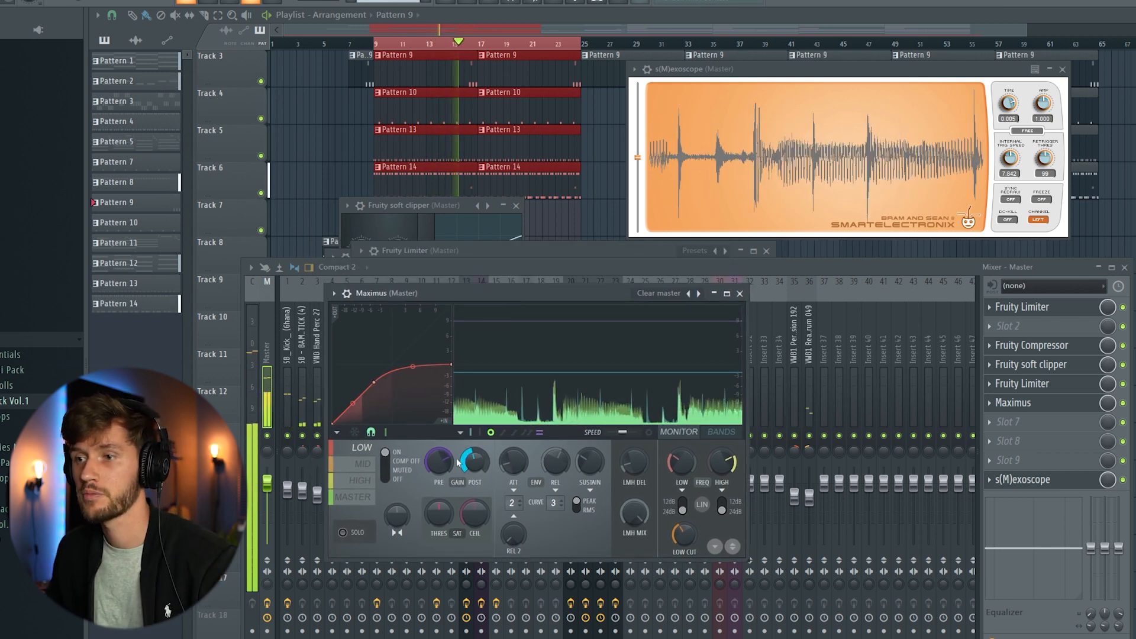
{"action": "left_click", "coordinate": [359, 501]}
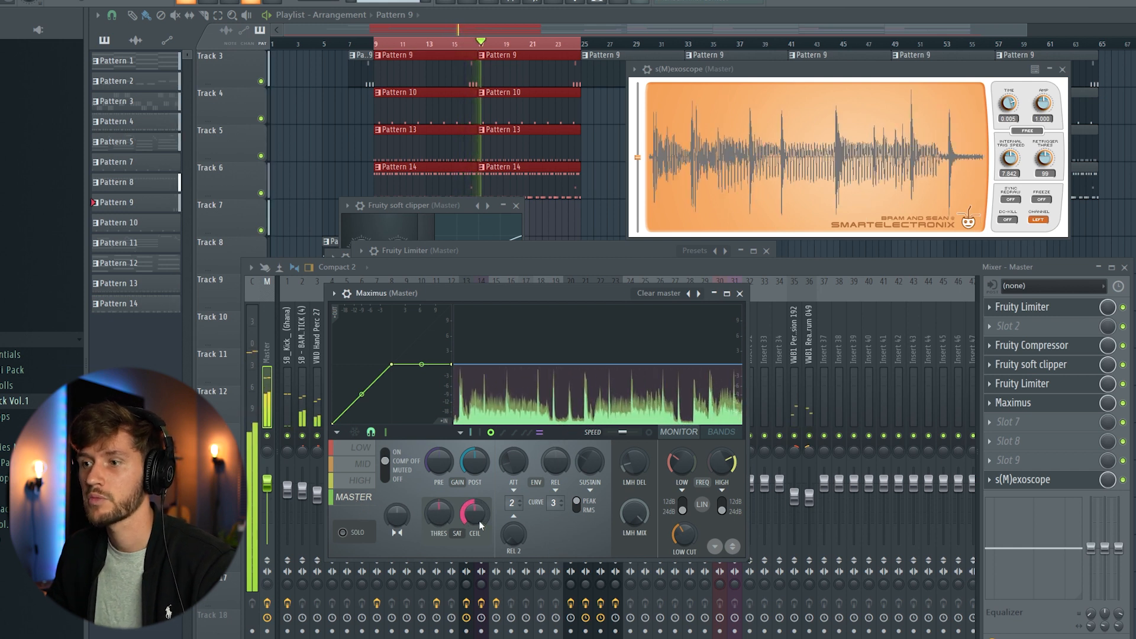
{"action": "key", "text": "space"}
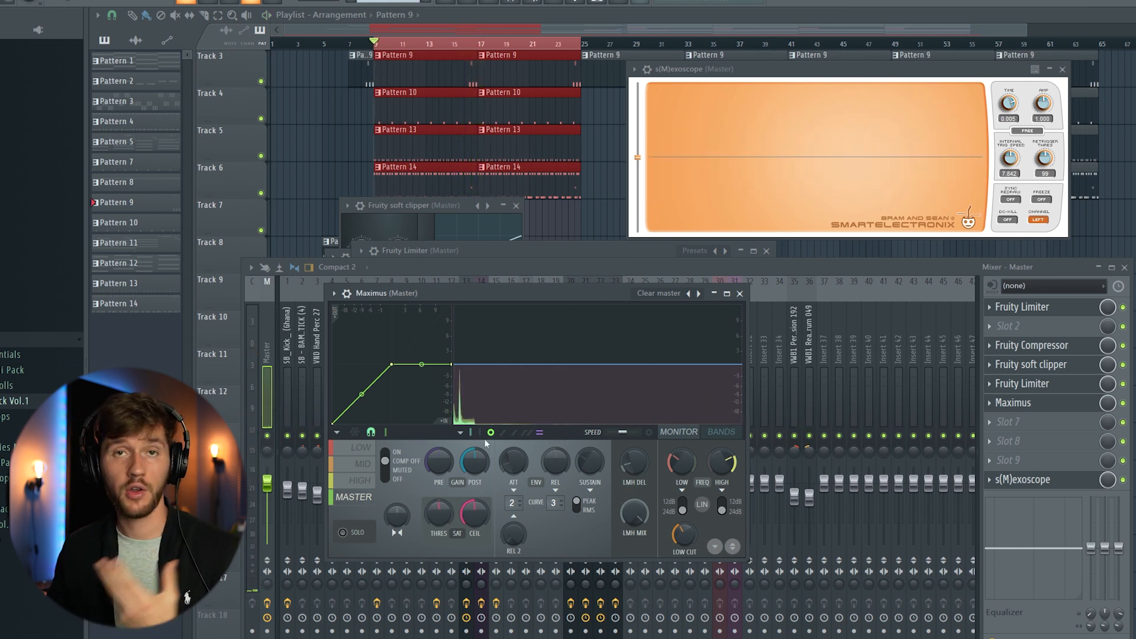
Adjust the saturation threshold on Maximus's master band while auditioning the loop and checking the waveform on the oscilloscope
{"action": "key", "text": "space"}
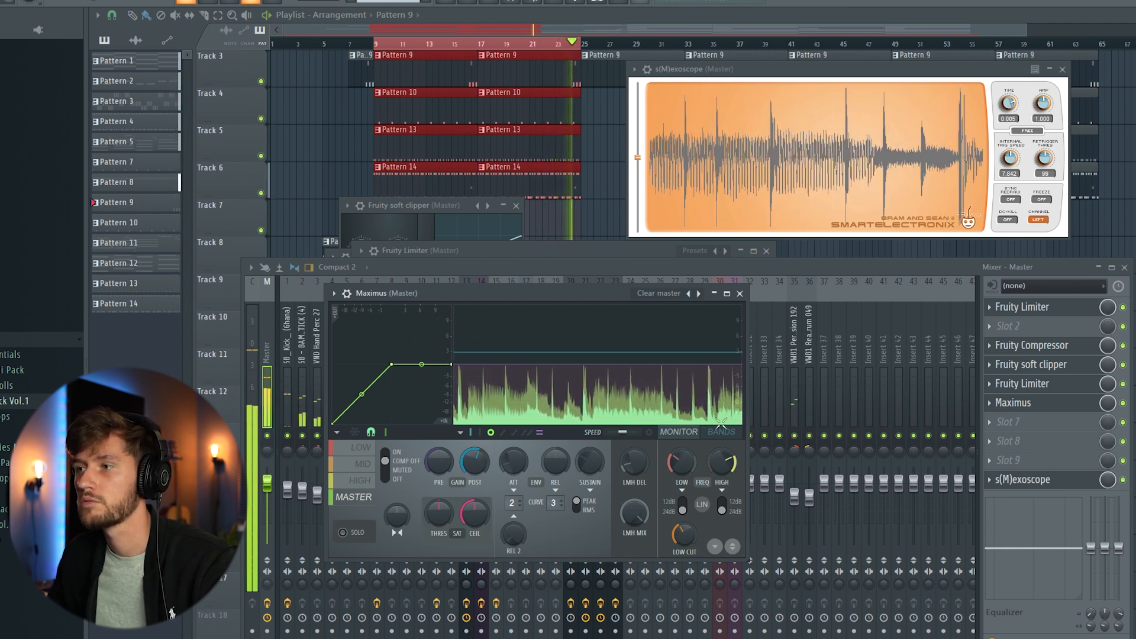
{"action": "key", "text": "space"}
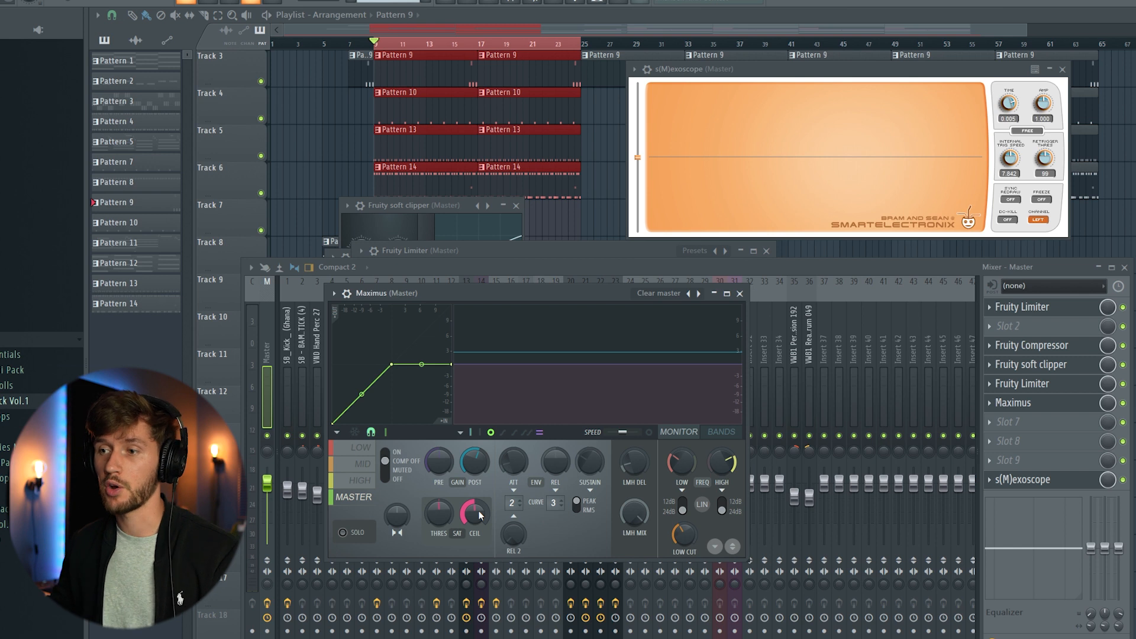
{"action": "key", "text": "space"}
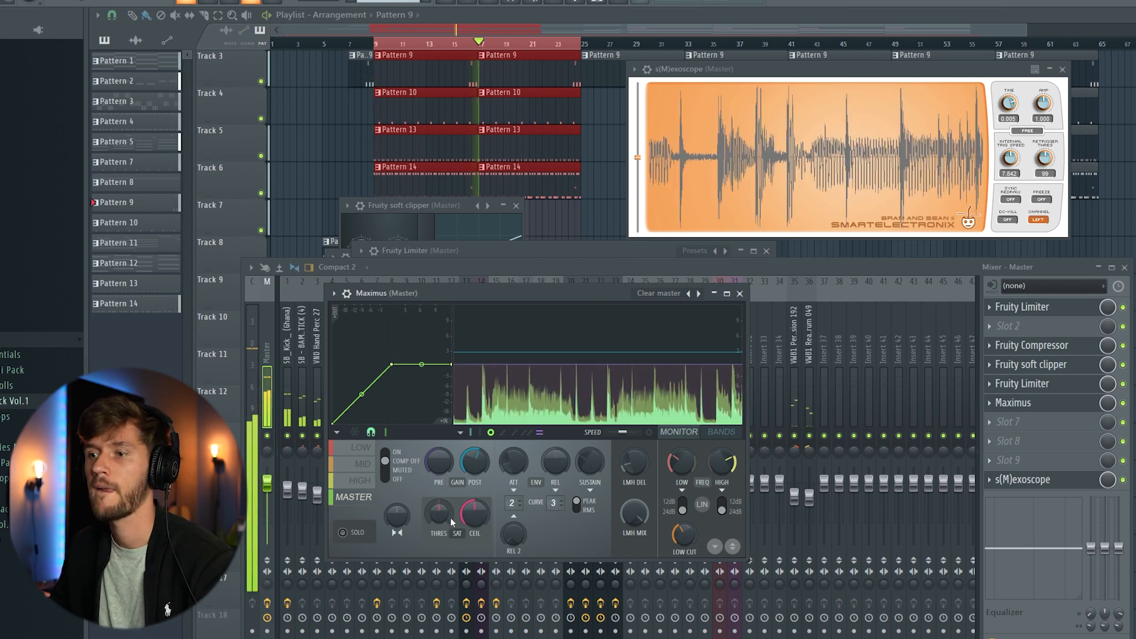
{"action": "left_click_drag", "start_coordinate": [438, 518], "coordinate": [474, 516]}
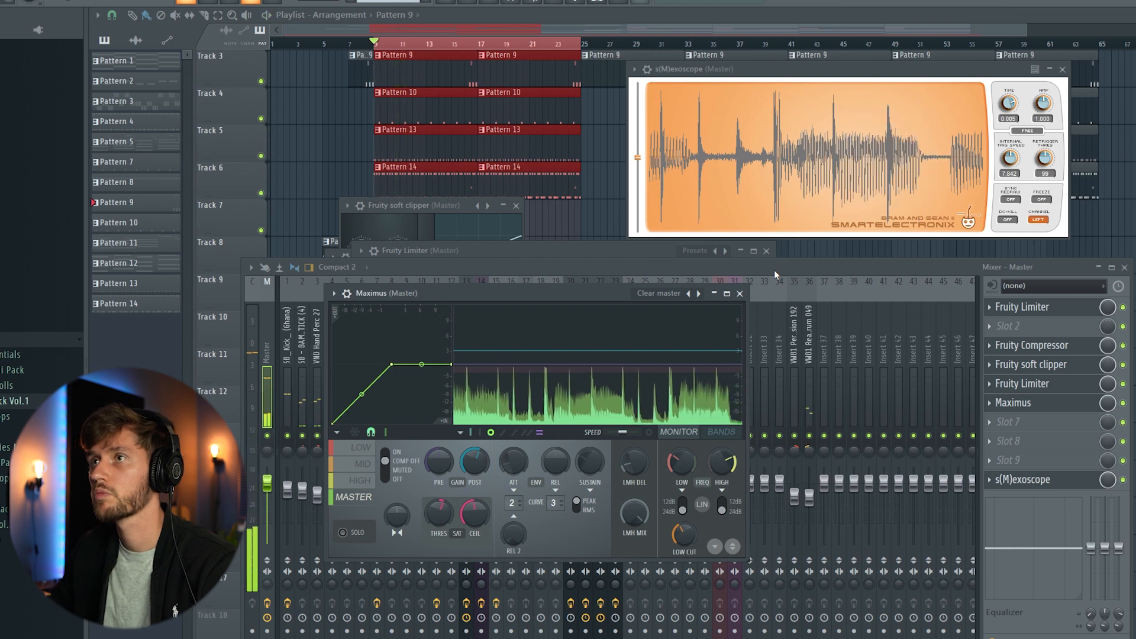
{"action": "key", "text": "space"}
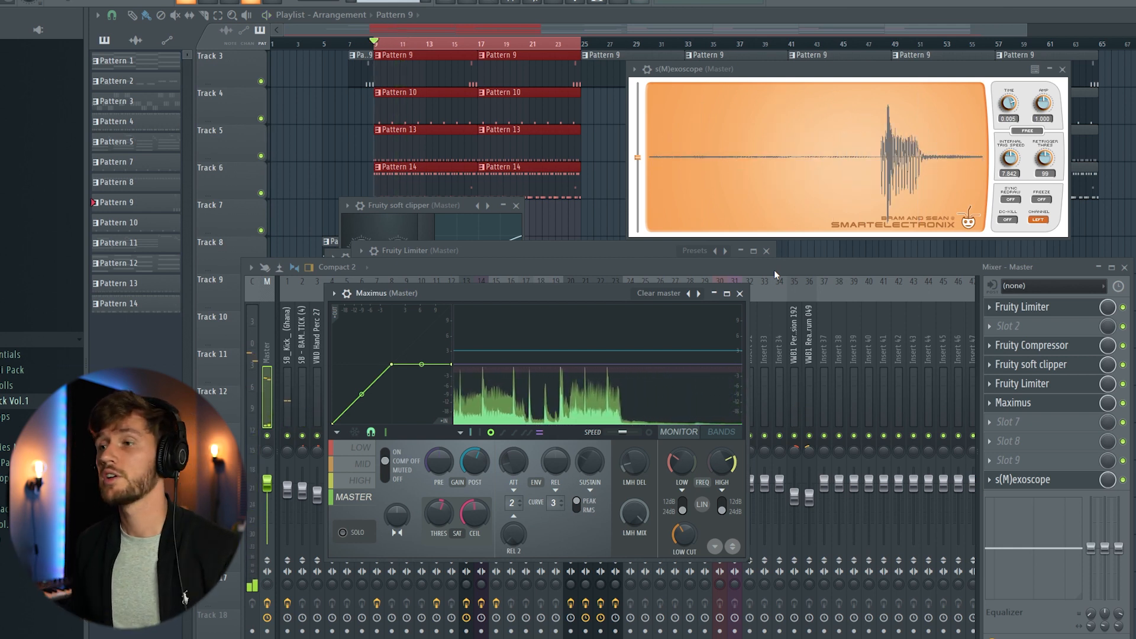